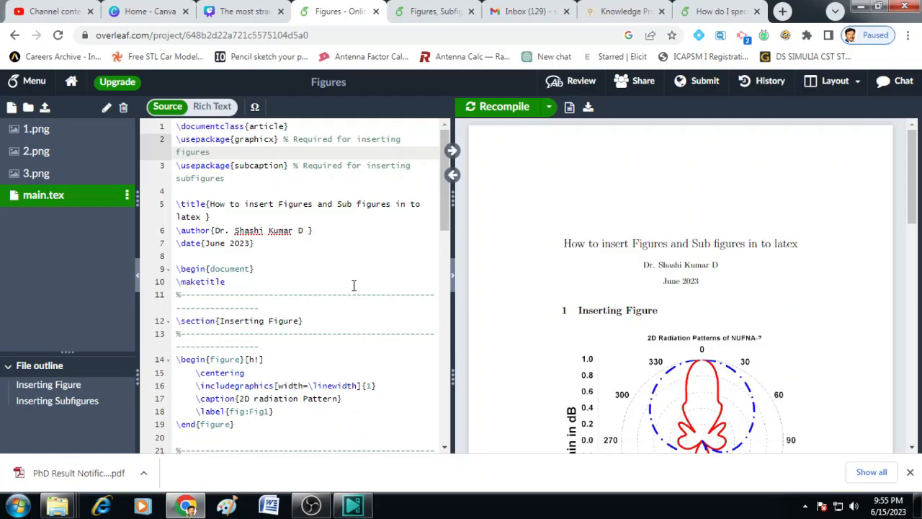
Step: Examine the figure environment in the Inserting Figure section, including its image width, caption and label
{"action": "scroll", "coordinate": [353, 285], "scroll_direction": "down", "scroll_amount": 3}
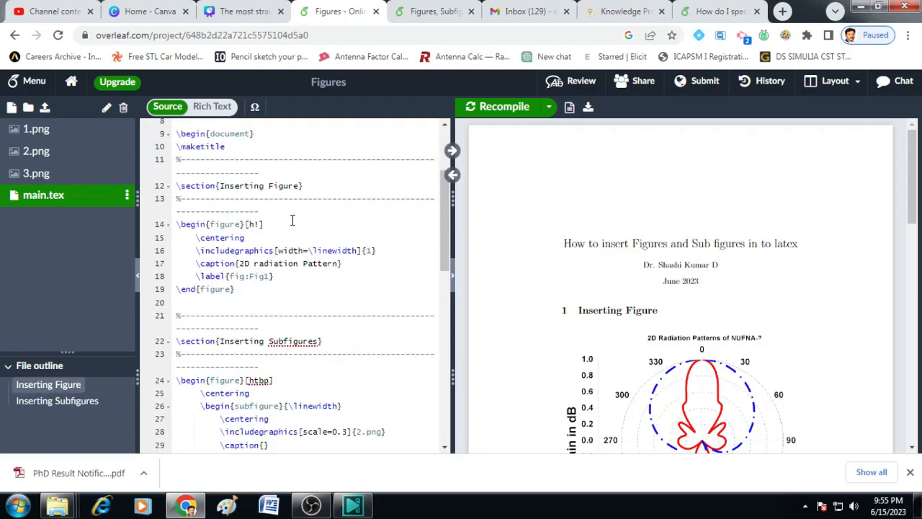
{"action": "scroll", "coordinate": [292, 220], "scroll_direction": "down", "scroll_amount": 2}
{"action": "scroll", "coordinate": [236, 180], "scroll_direction": "up", "scroll_amount": 2}
{"action": "left_click_drag", "start_coordinate": [178, 224], "coordinate": [244, 290]}
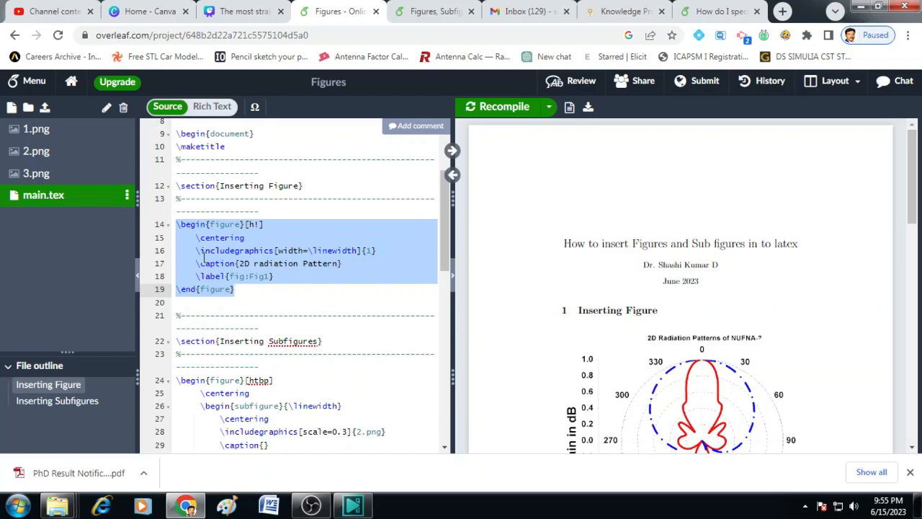
{"action": "left_click", "coordinate": [275, 251]}
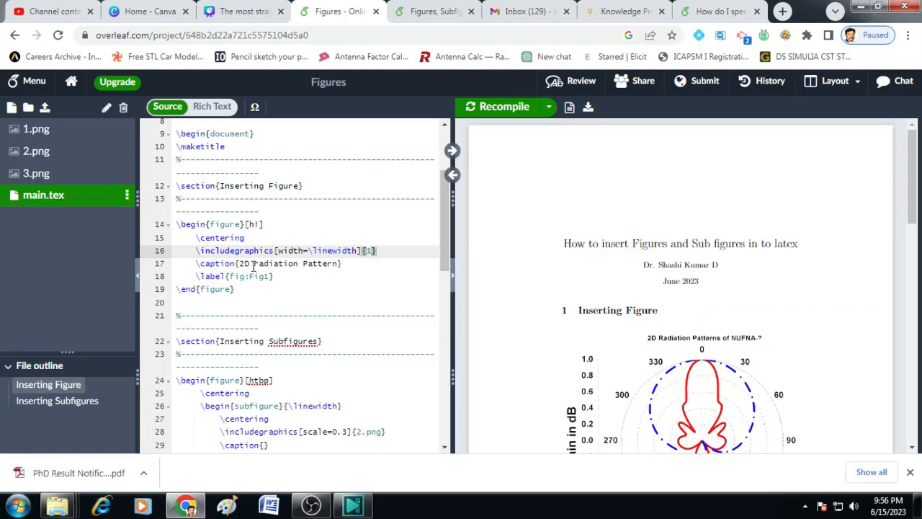
{"action": "left_click", "coordinate": [340, 264]}
{"action": "scroll", "coordinate": [335, 257], "scroll_direction": "down", "scroll_amount": 2}
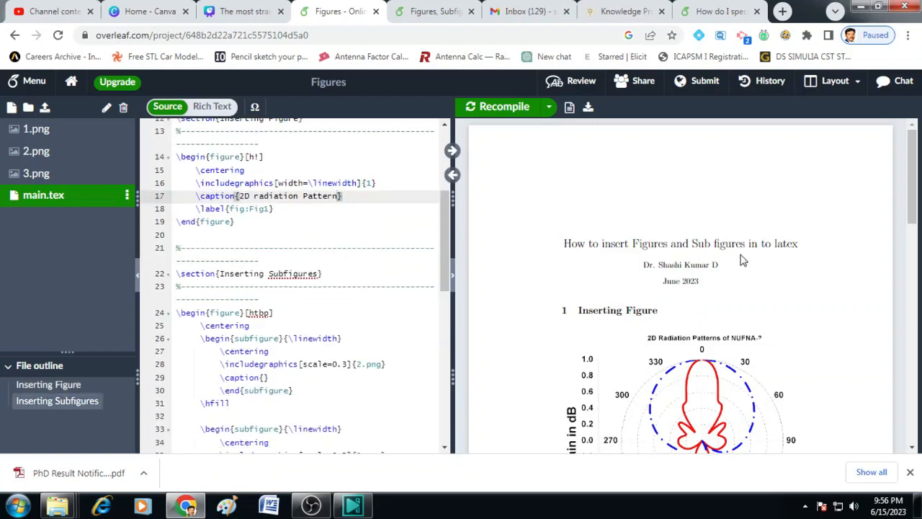
{"action": "scroll", "coordinate": [742, 258], "scroll_direction": "down", "scroll_amount": 2}
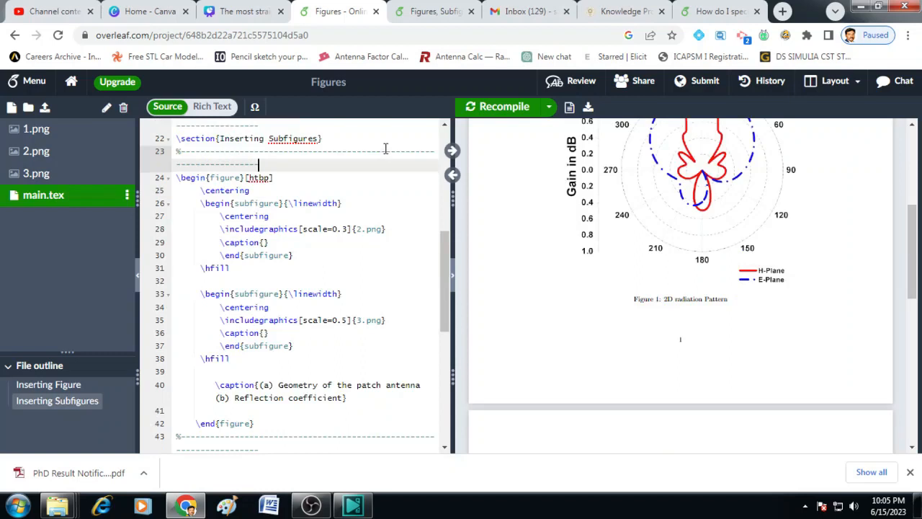
Step: Examine the whole figure environment in the Inserting Subfigures section and compare its two subfigure blocks
{"action": "left_click", "coordinate": [226, 155]}
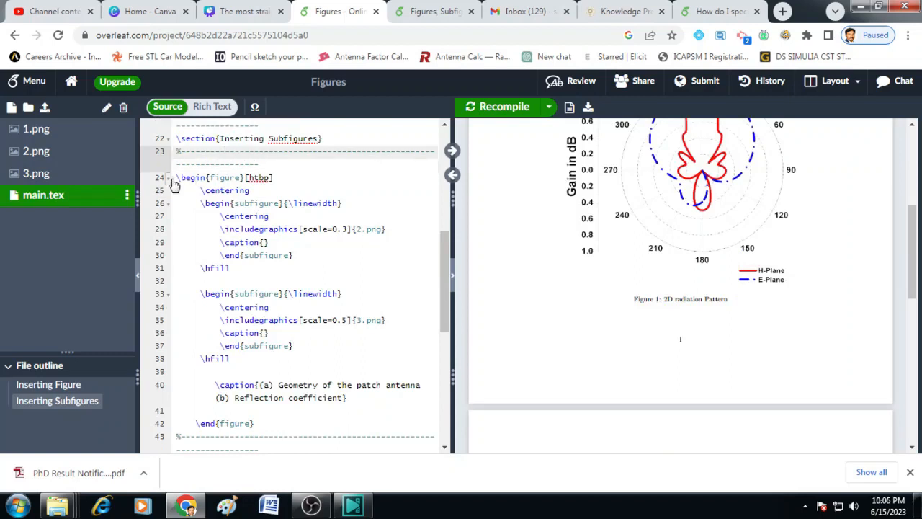
{"action": "left_click_drag", "start_coordinate": [177, 179], "coordinate": [281, 424]}
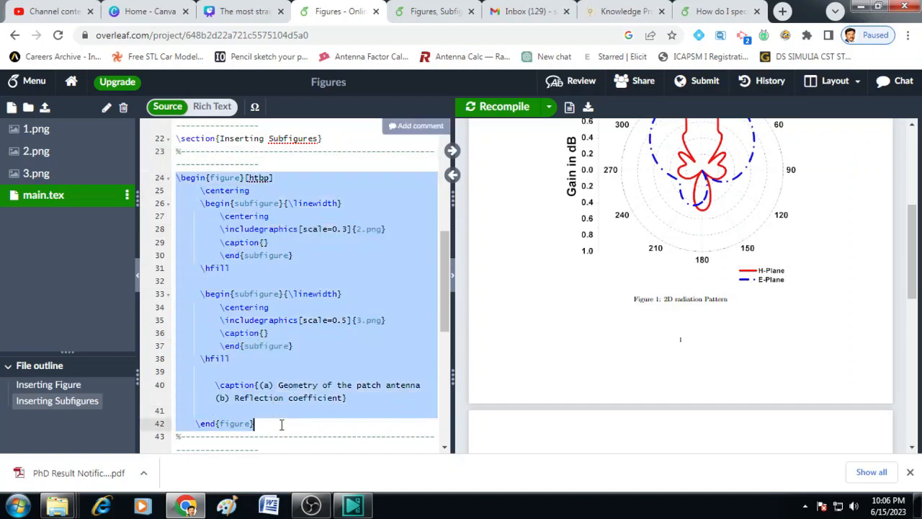
{"action": "scroll", "coordinate": [249, 232], "scroll_direction": "down", "scroll_amount": 1}
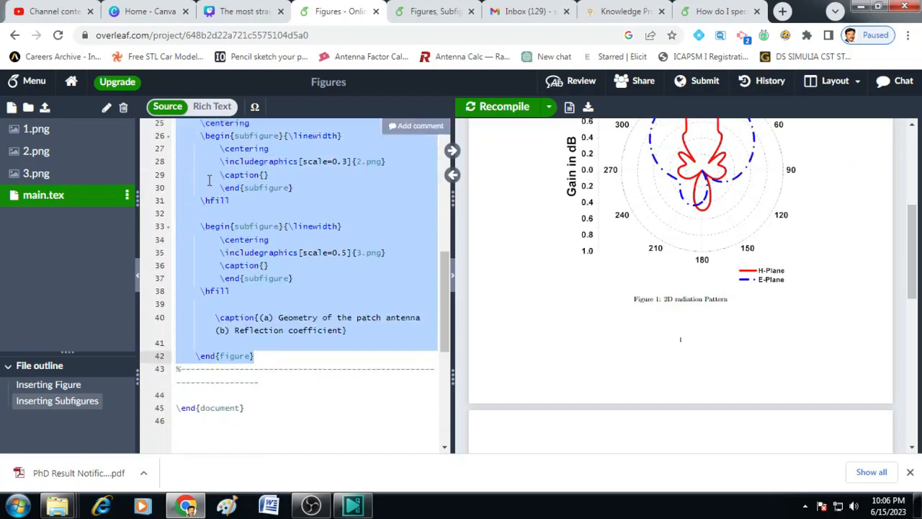
{"action": "scroll", "coordinate": [209, 182], "scroll_direction": "up", "scroll_amount": 1}
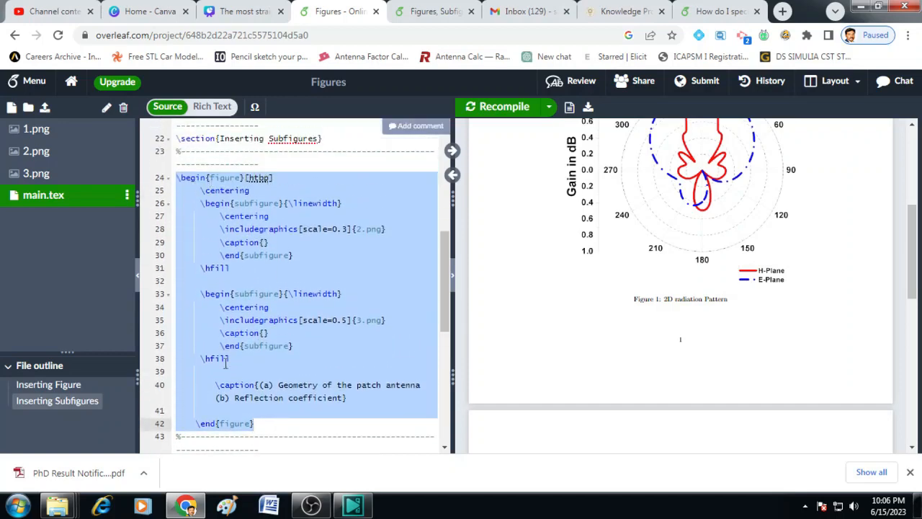
{"action": "left_click", "coordinate": [235, 213]}
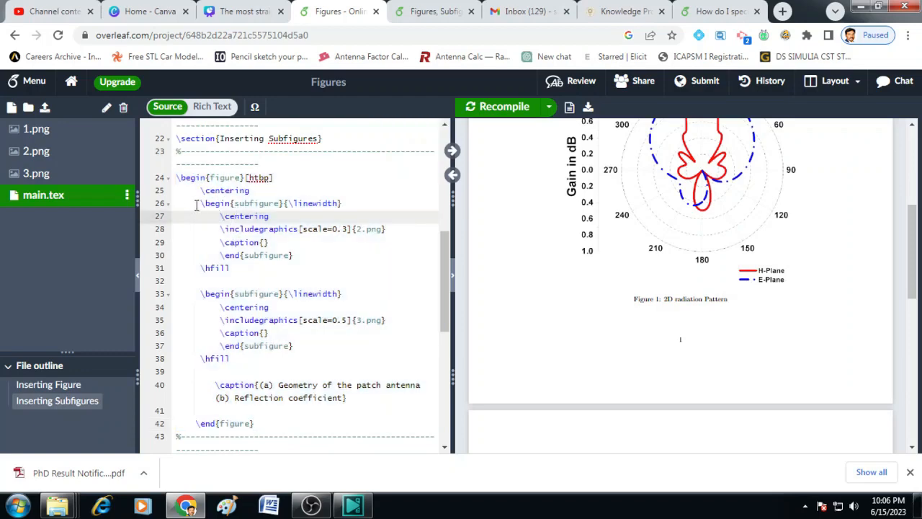
{"action": "left_click", "coordinate": [195, 205]}
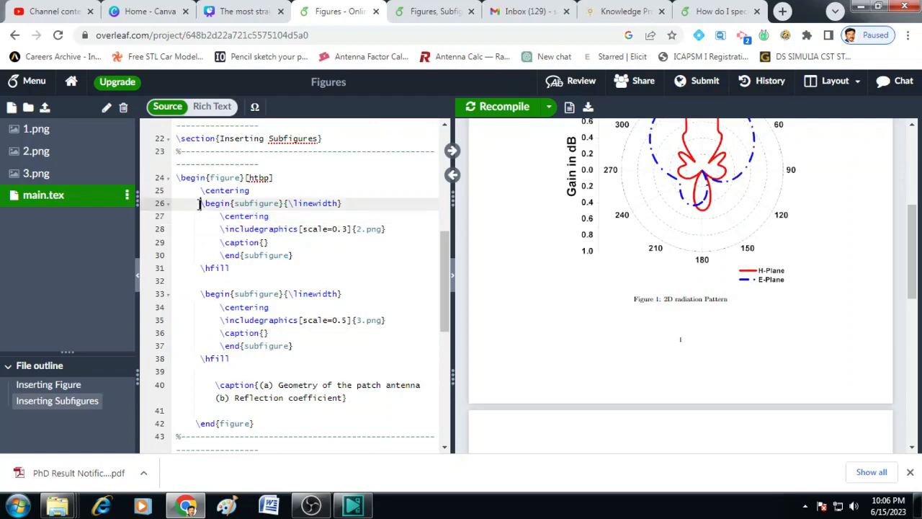
{"action": "left_click_drag", "start_coordinate": [201, 203], "coordinate": [302, 258]}
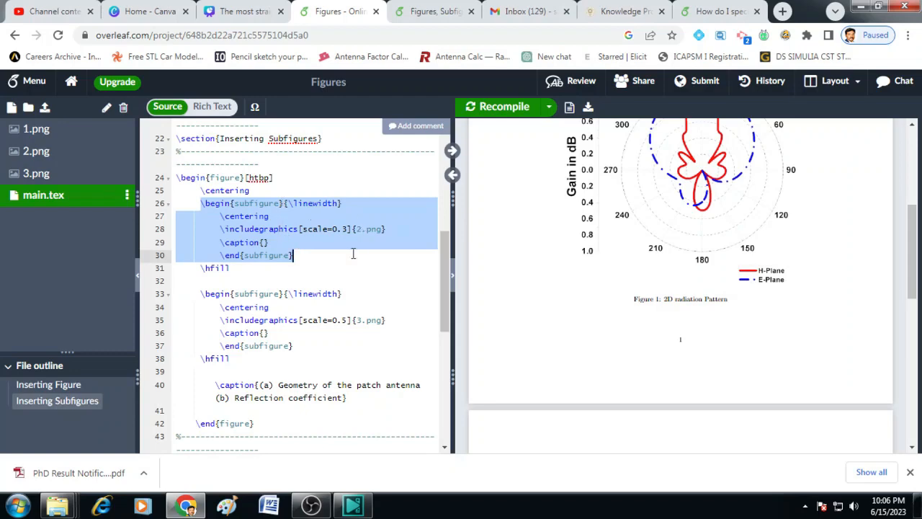
{"action": "left_click", "coordinate": [201, 293]}
{"action": "left_click_drag", "start_coordinate": [201, 294], "coordinate": [294, 346]}
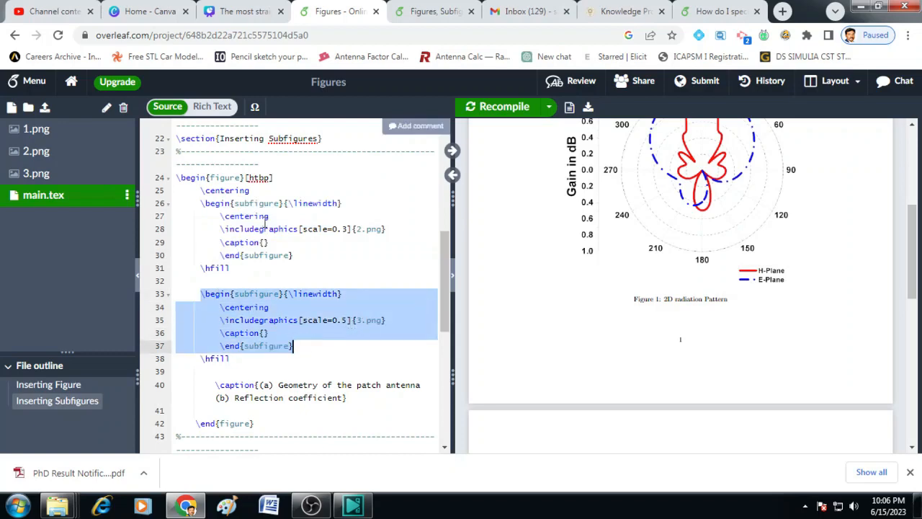
{"action": "left_click", "coordinate": [276, 216]}
{"action": "left_click_drag", "start_coordinate": [193, 204], "coordinate": [310, 258]}
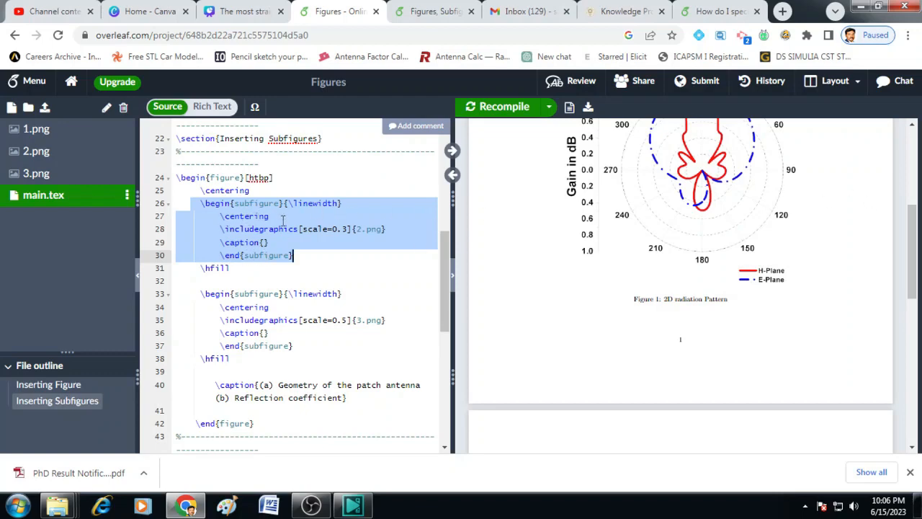
Step: Review the first subfigure's image scale and caption lines, the second block's hfill, and the overall figure caption
{"action": "left_click", "coordinate": [225, 229]}
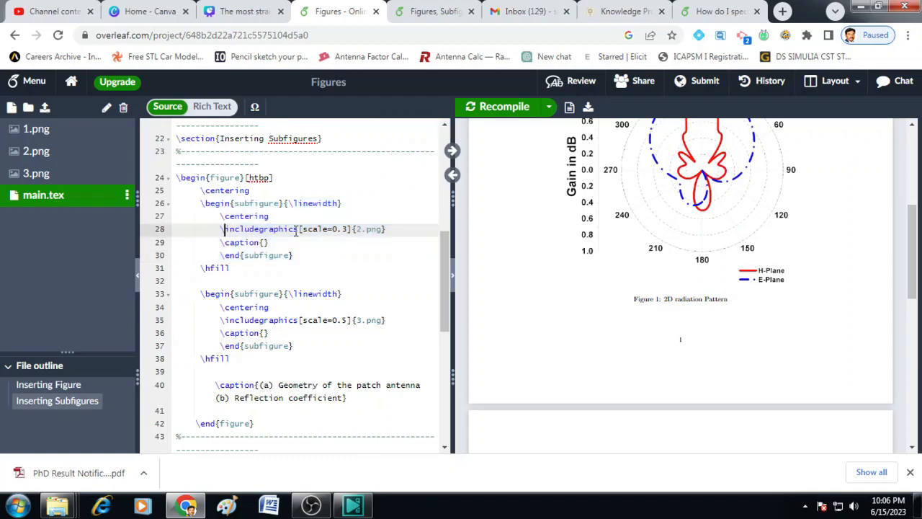
{"action": "left_click_drag", "start_coordinate": [304, 229], "coordinate": [347, 229]}
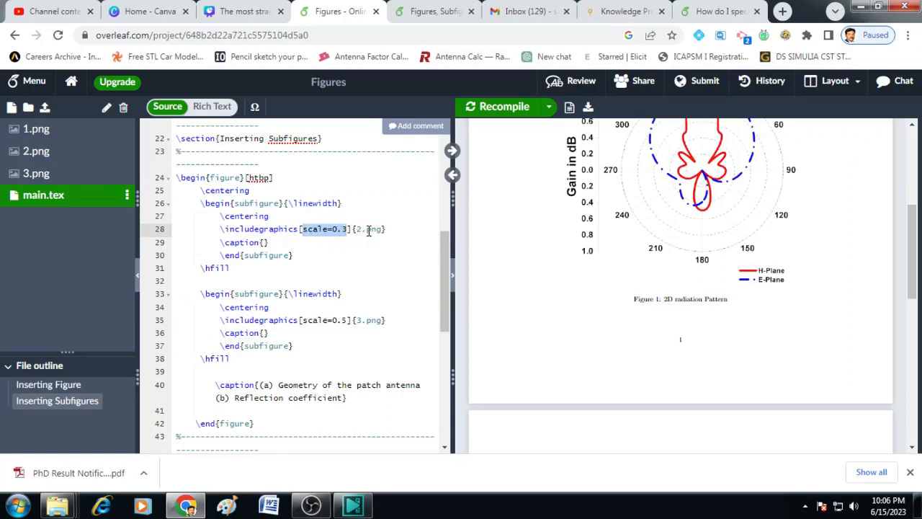
{"action": "left_click", "coordinate": [226, 242]}
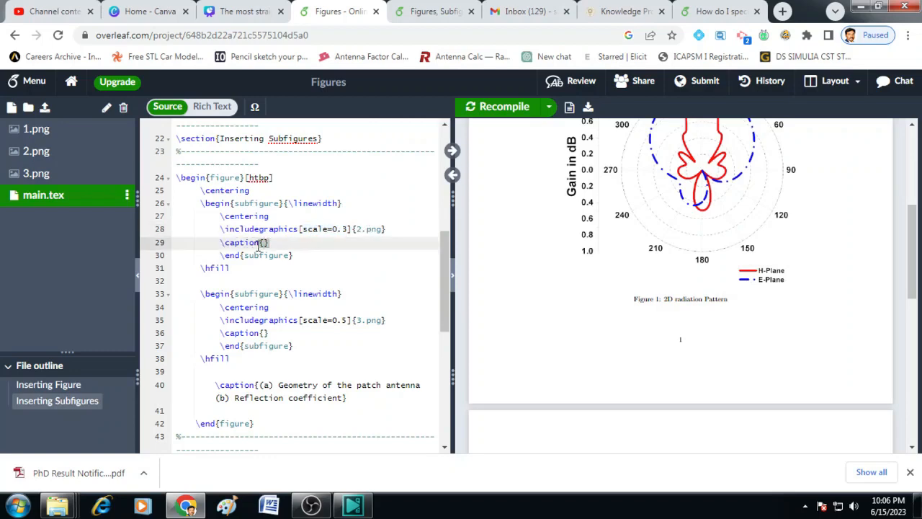
{"action": "left_click", "coordinate": [262, 242]}
{"action": "scroll", "coordinate": [257, 275], "scroll_direction": "down", "scroll_amount": 1}
{"action": "left_click", "coordinate": [242, 292]}
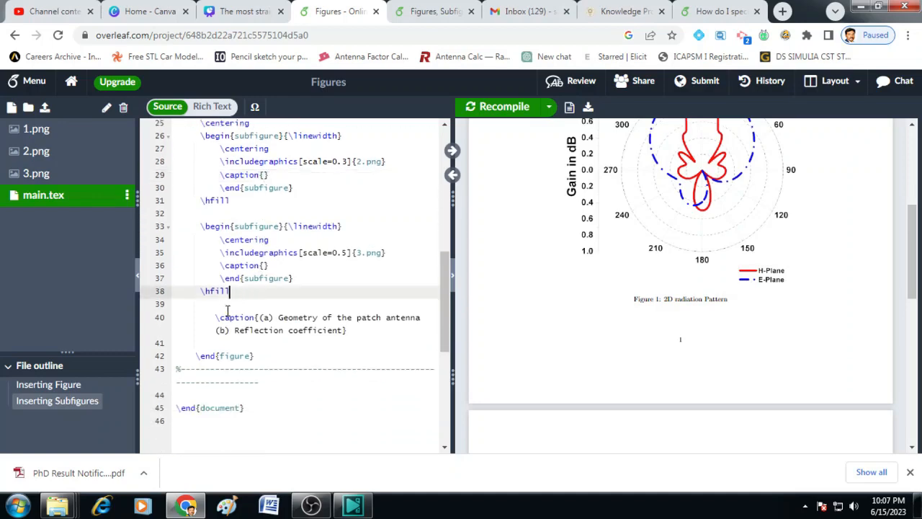
{"action": "left_click_drag", "start_coordinate": [216, 317], "coordinate": [410, 336]}
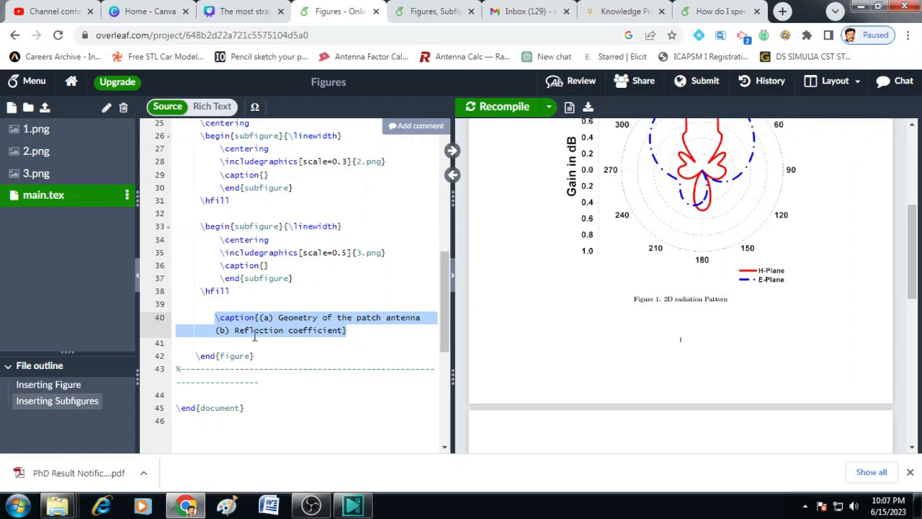
{"action": "left_click", "coordinate": [350, 329]}
Step: Set the scale of the 2.png image in the first subfigure to 0.5 and recompile the document
{"action": "scroll", "coordinate": [229, 229], "scroll_direction": "up", "scroll_amount": 1}
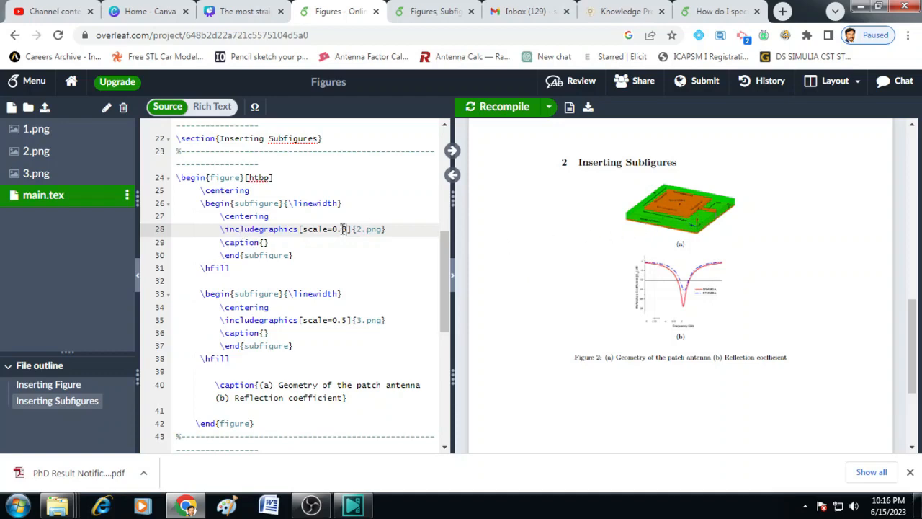
{"action": "key", "text": "Delete"}
{"action": "type", "text": "5"}
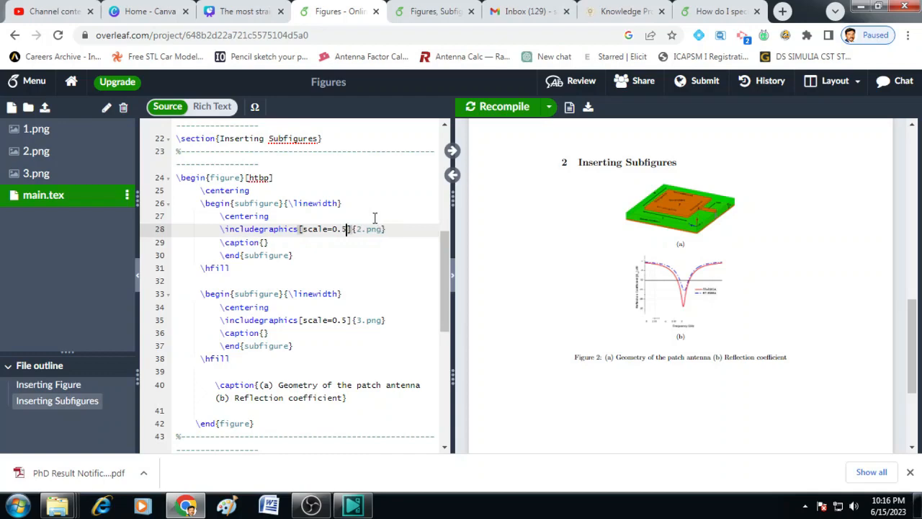
{"action": "left_click", "coordinate": [505, 107]}
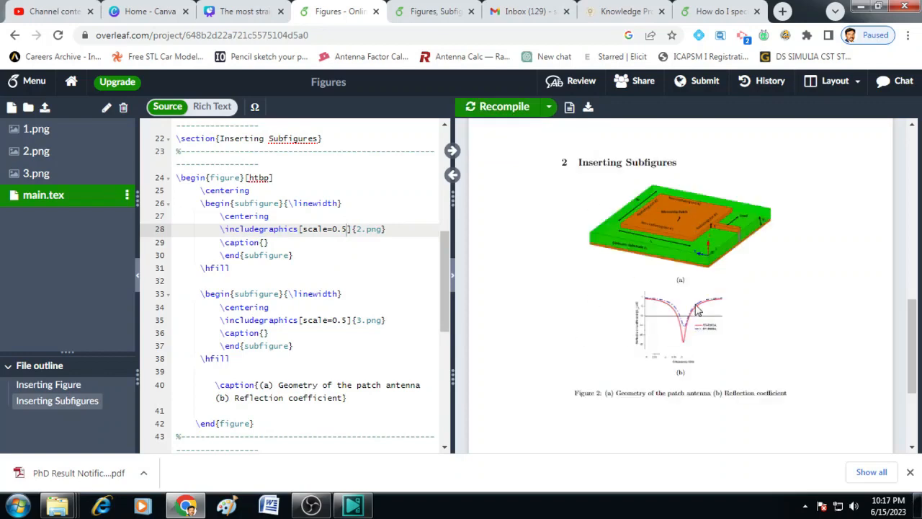
Step: Set the scale of the 3.png image in the second subfigure to 0.75 and recompile the document
{"action": "left_click", "coordinate": [342, 321]}
{"action": "type", "text": "7"}
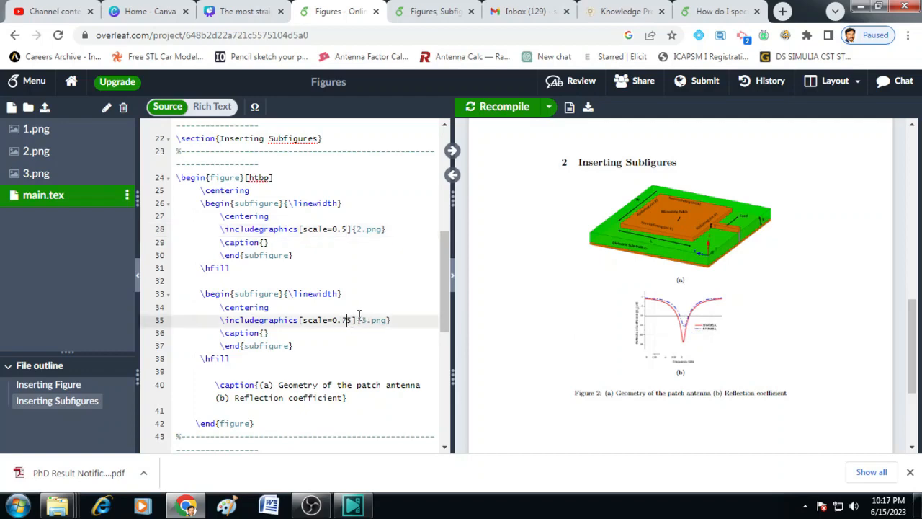
{"action": "left_click", "coordinate": [496, 112]}
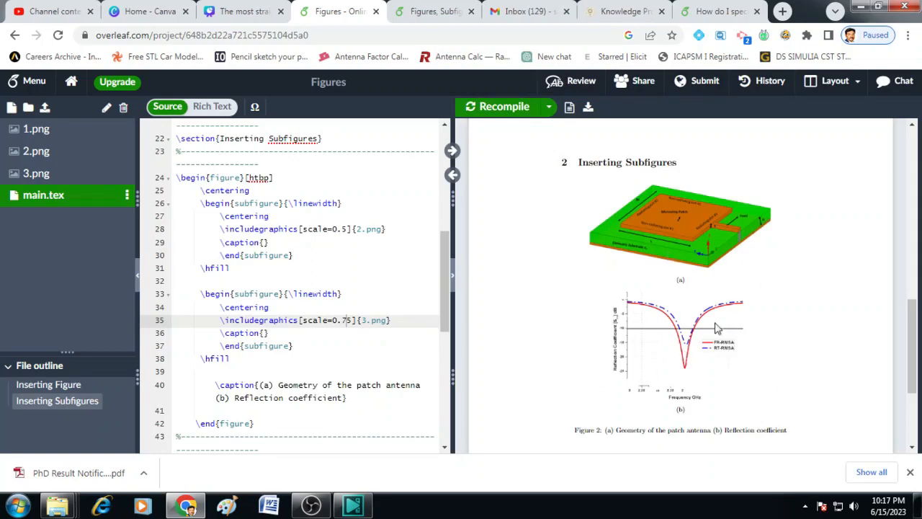
Step: Fill the first subfigure's empty caption with "Geometry" and recompile the document
{"action": "left_click", "coordinate": [263, 242]}
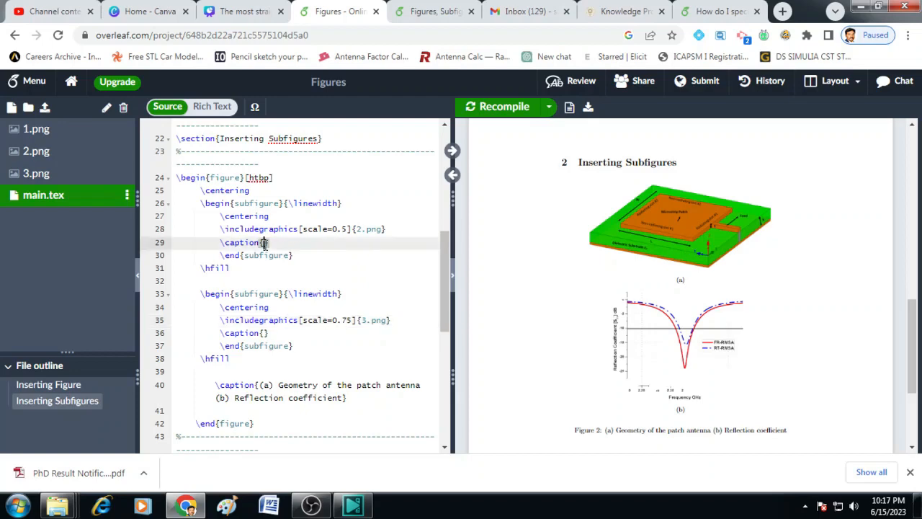
{"action": "type", "text": "Geometry"}
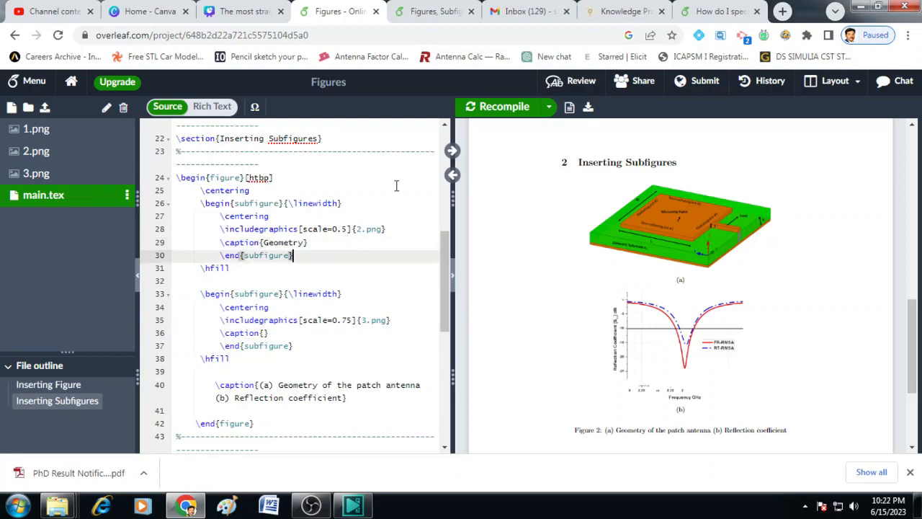
{"action": "left_click", "coordinate": [504, 107]}
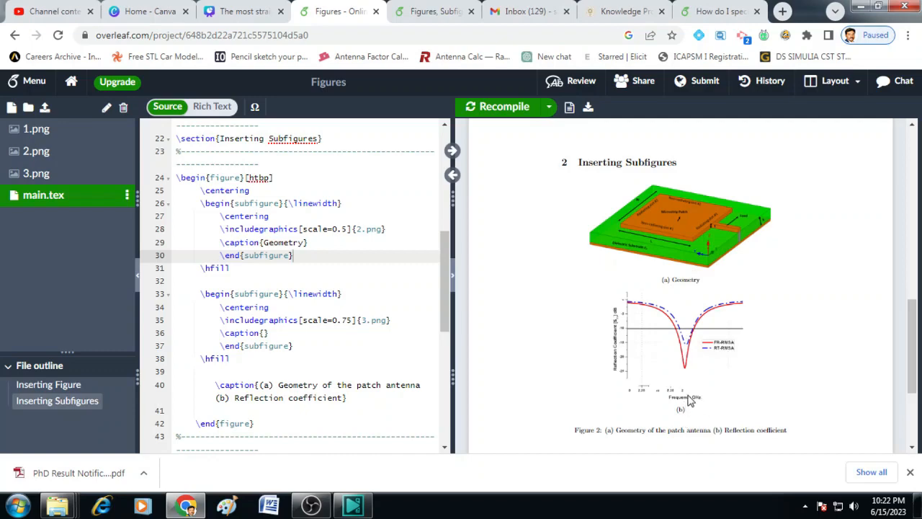
Step: Fill the second subfigure's empty caption with "Reflection coeffient" and recompile the document
{"action": "left_click", "coordinate": [263, 333]}
{"action": "type", "text": "Reflect"}
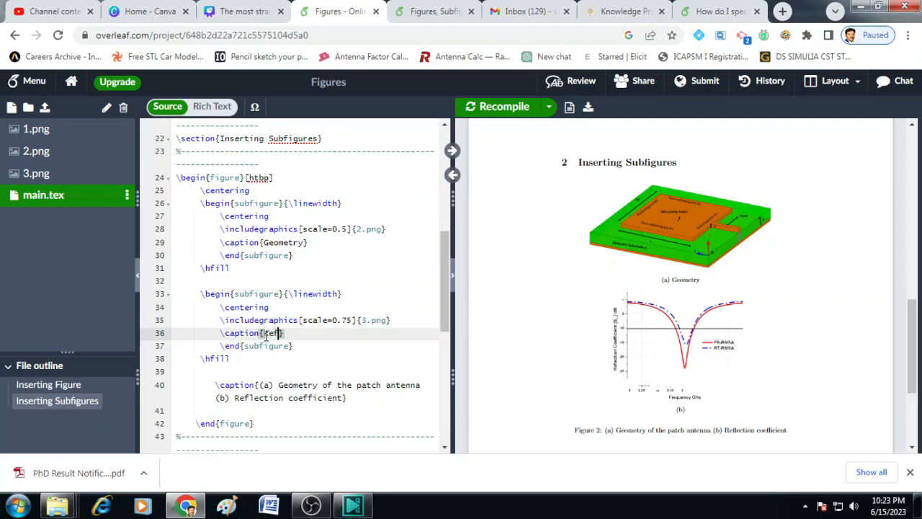
{"action": "type", "text": "ion coeffient"}
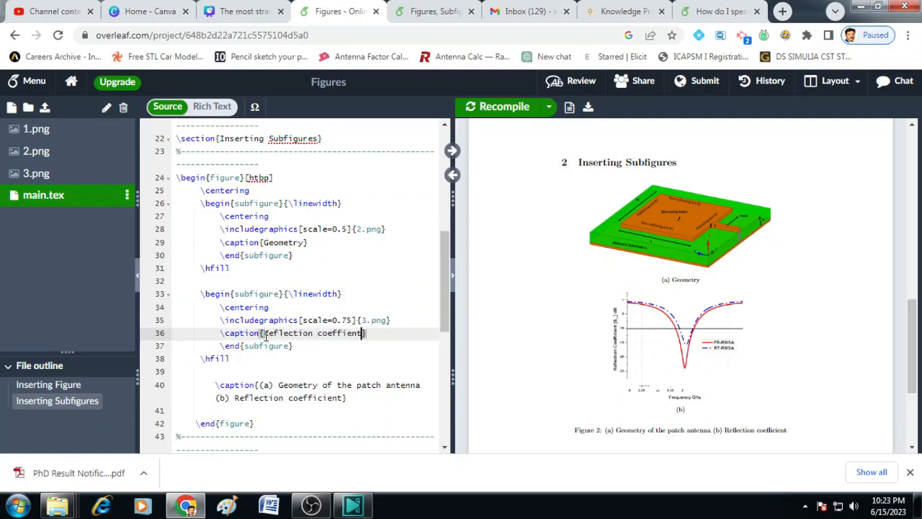
{"action": "left_click", "coordinate": [387, 369]}
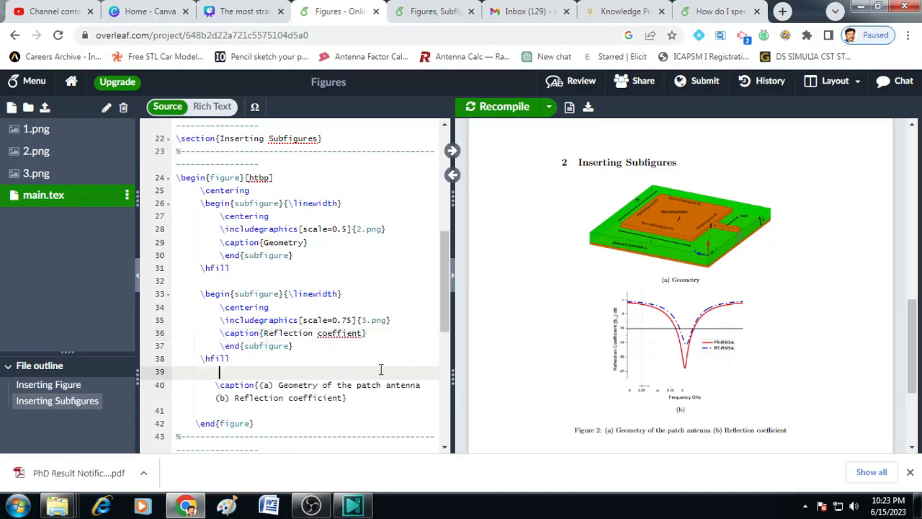
{"action": "left_click", "coordinate": [504, 106]}
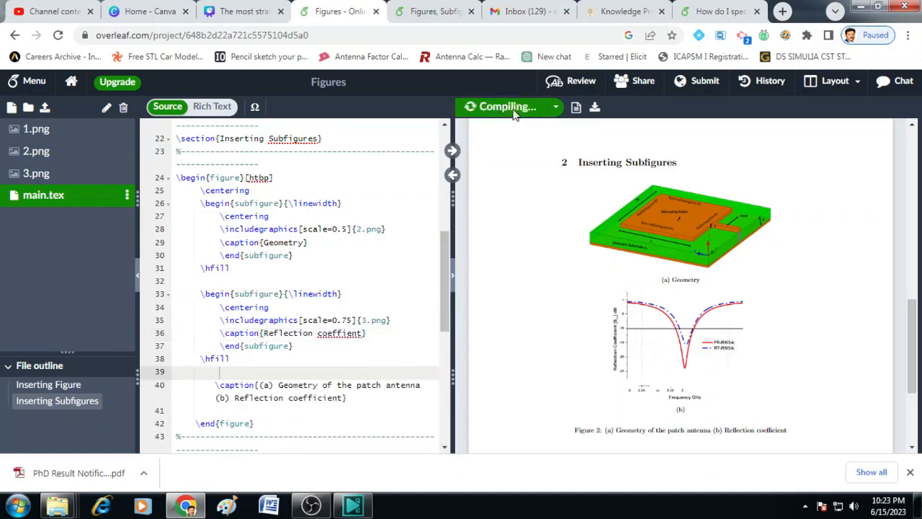